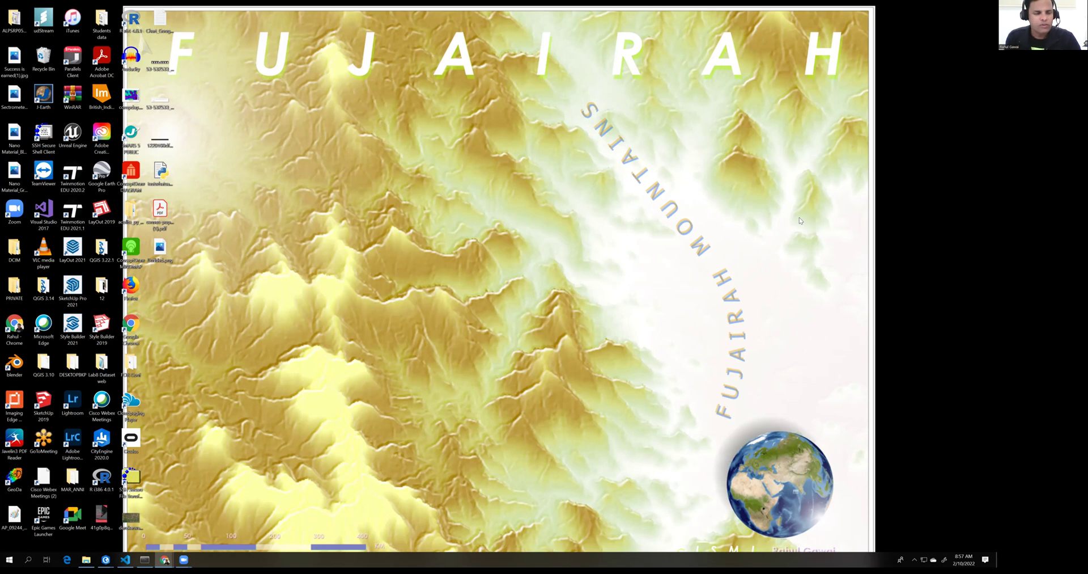
# Switch to the DroneDeploy Agriculture Example map in Chrome and view one of its map photos full size
pyautogui.moveTo(165, 560)
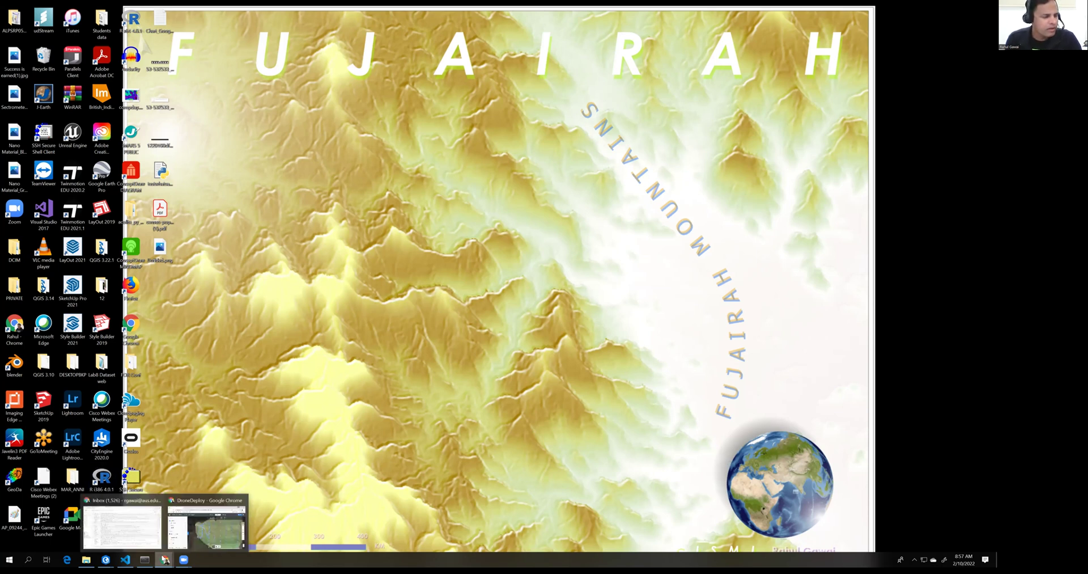
pyautogui.click(195, 535)
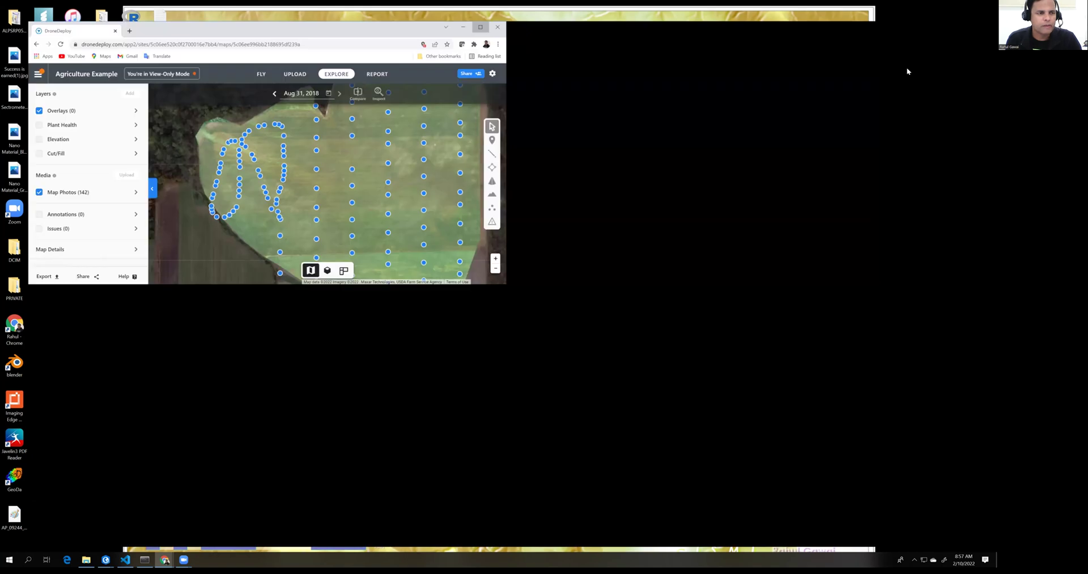
pyautogui.click(912, 69)
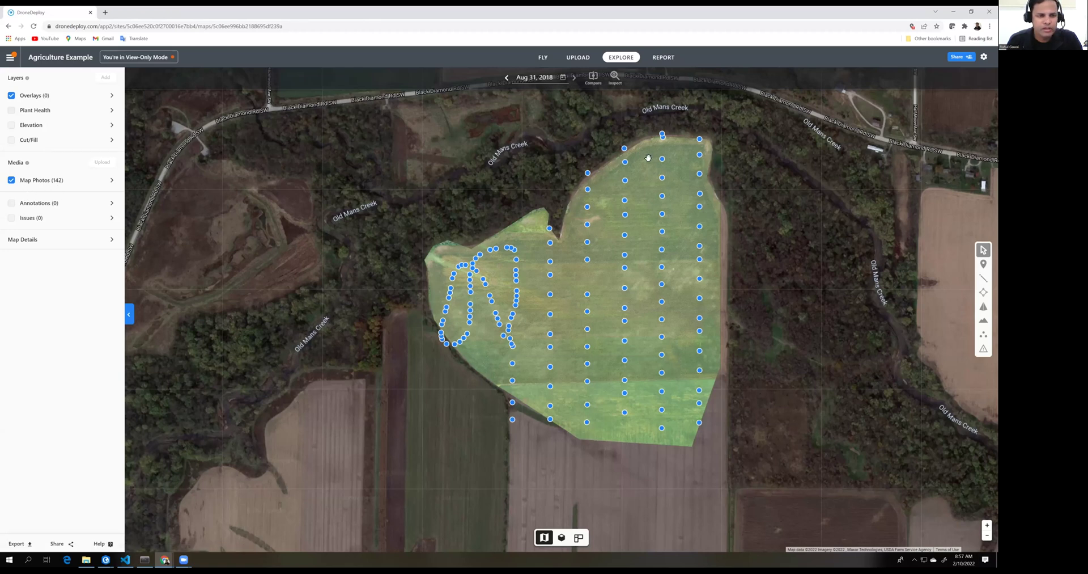
pyautogui.click(664, 206)
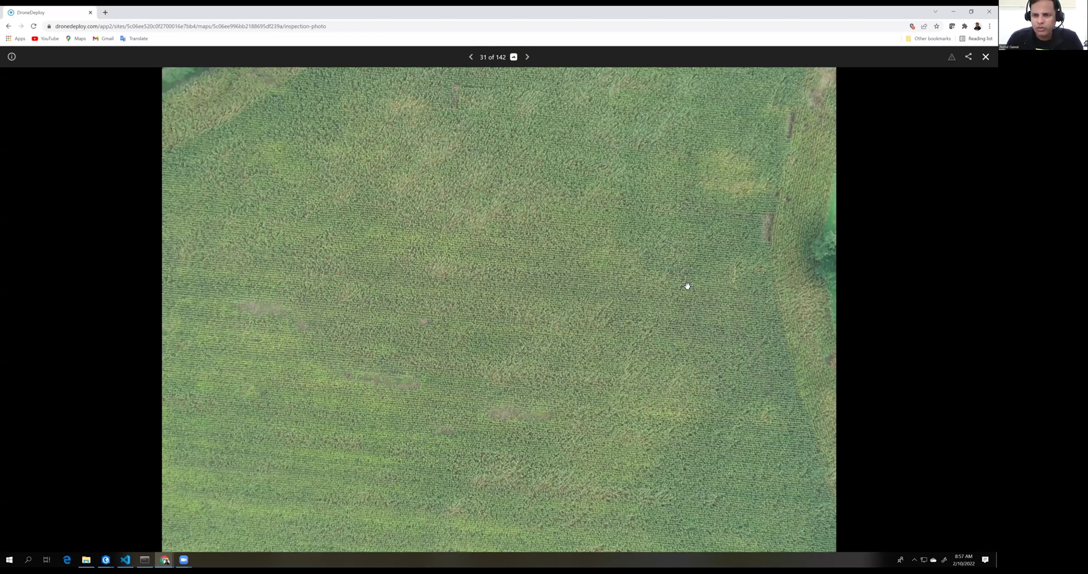
pyautogui.press('Escape')
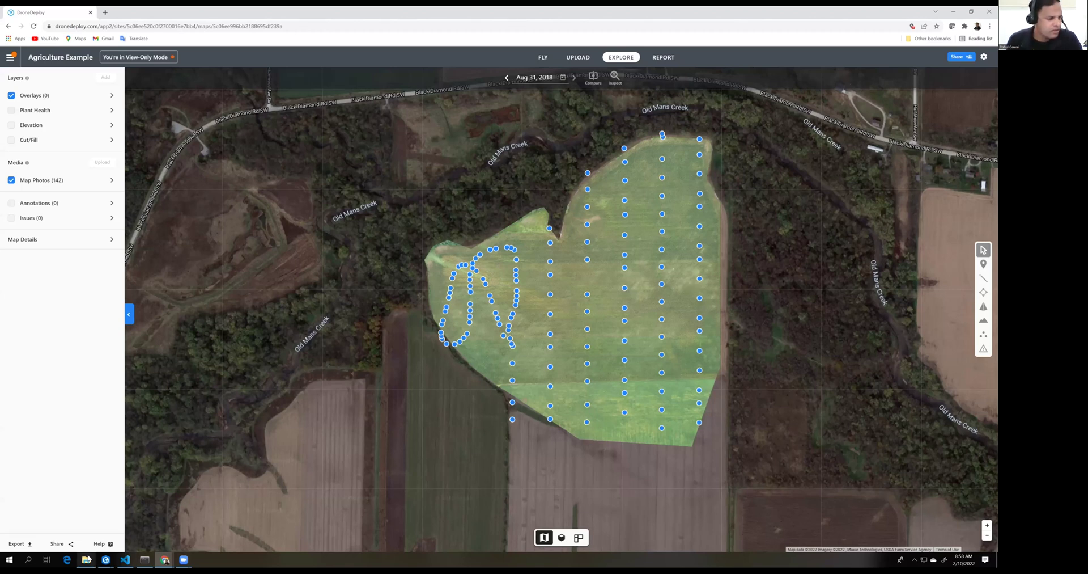
# Switch to File Explorer and check the GPS details in the properties of one image in the Geotag Drone Images folder
pyautogui.hotkey('alt', 'Tab')
pyautogui.doubleClick(192, 121)
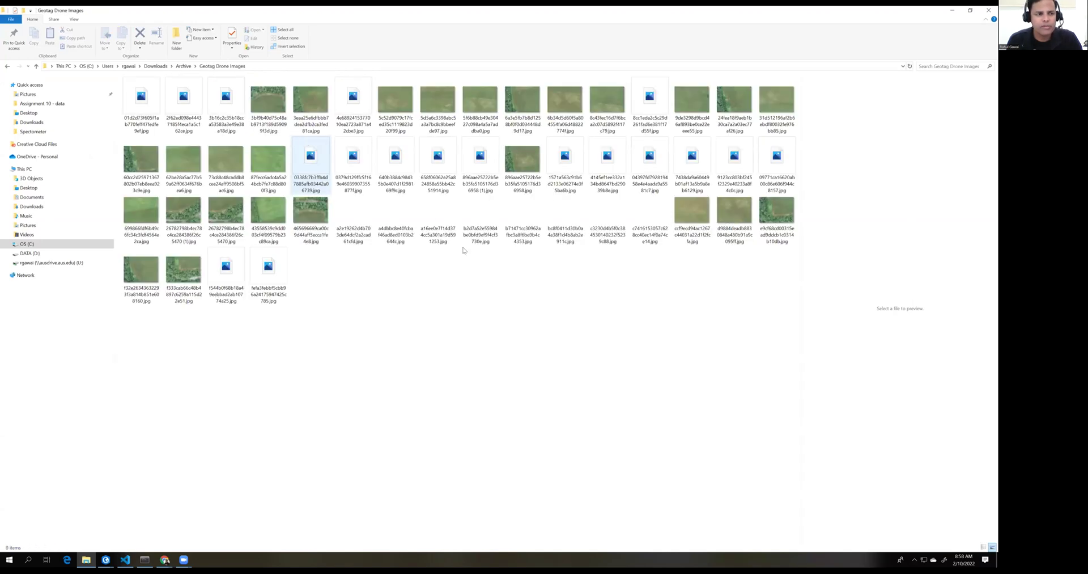
pyautogui.click(482, 107)
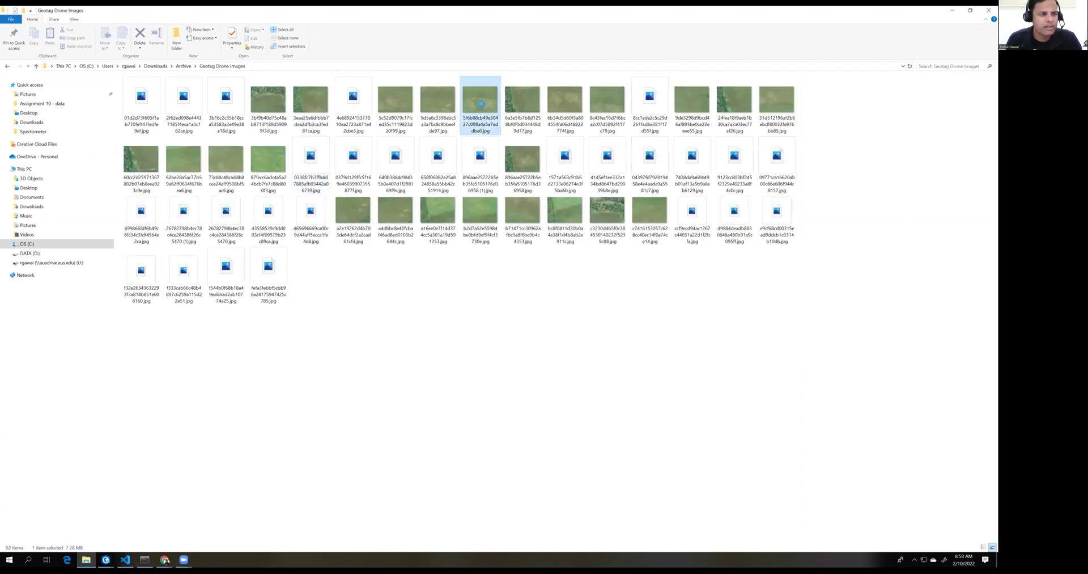
pyautogui.rightClick(482, 107)
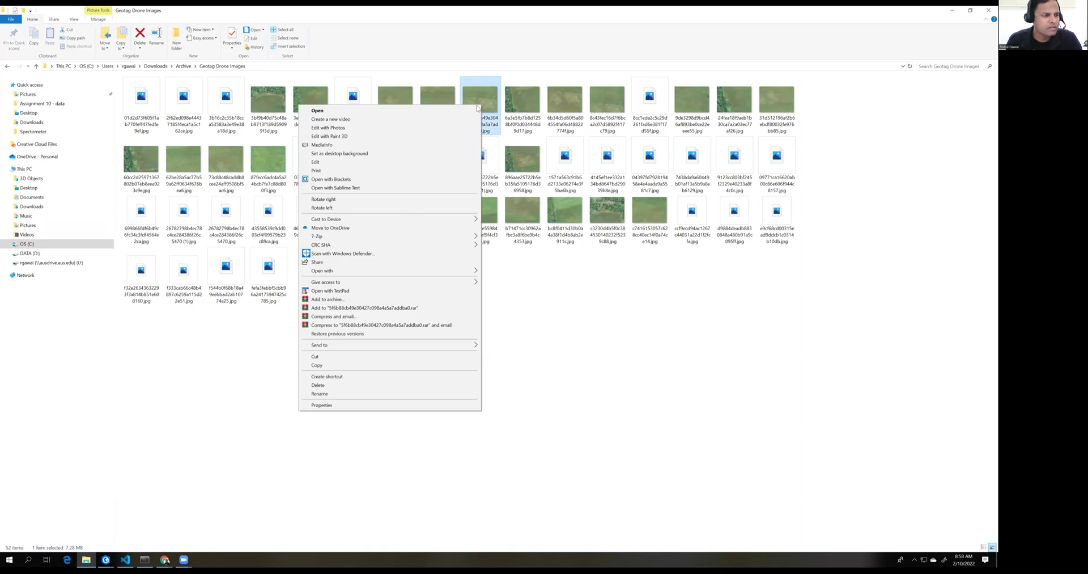
pyautogui.click(358, 405)
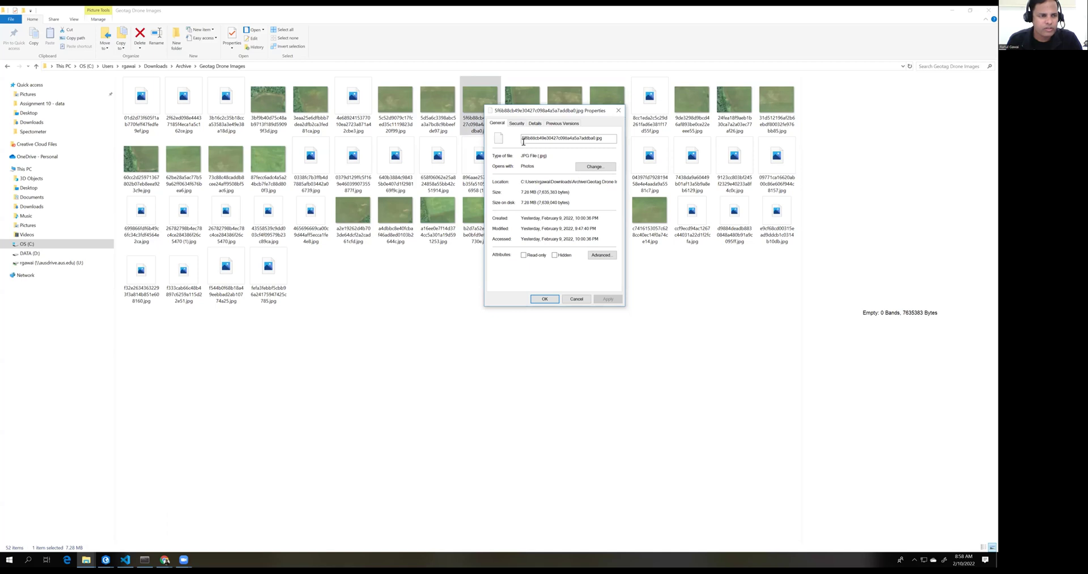
pyautogui.click(535, 123)
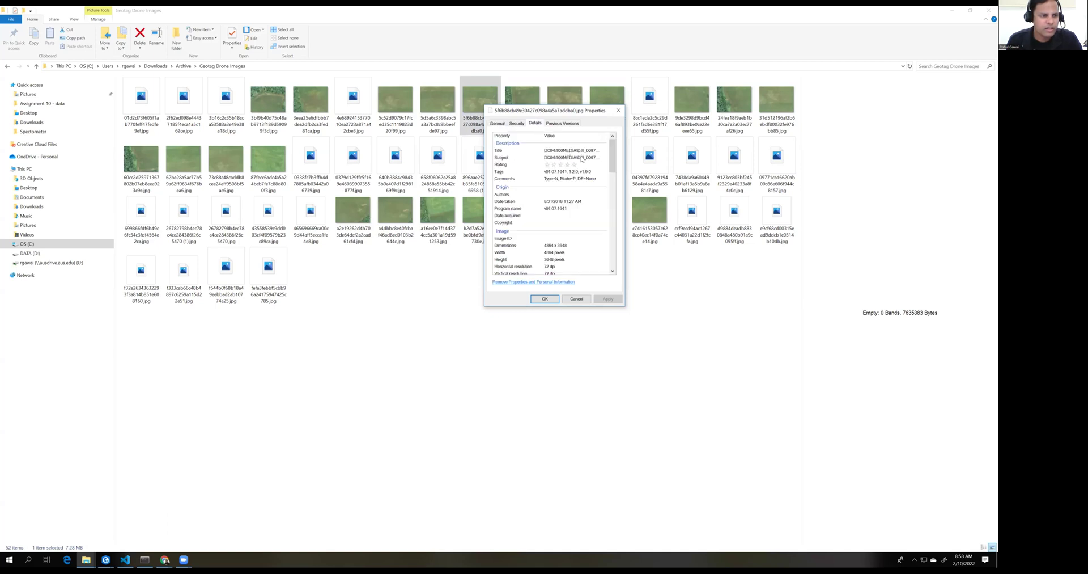
pyautogui.moveTo(611, 162); pyautogui.dragTo(614, 250)
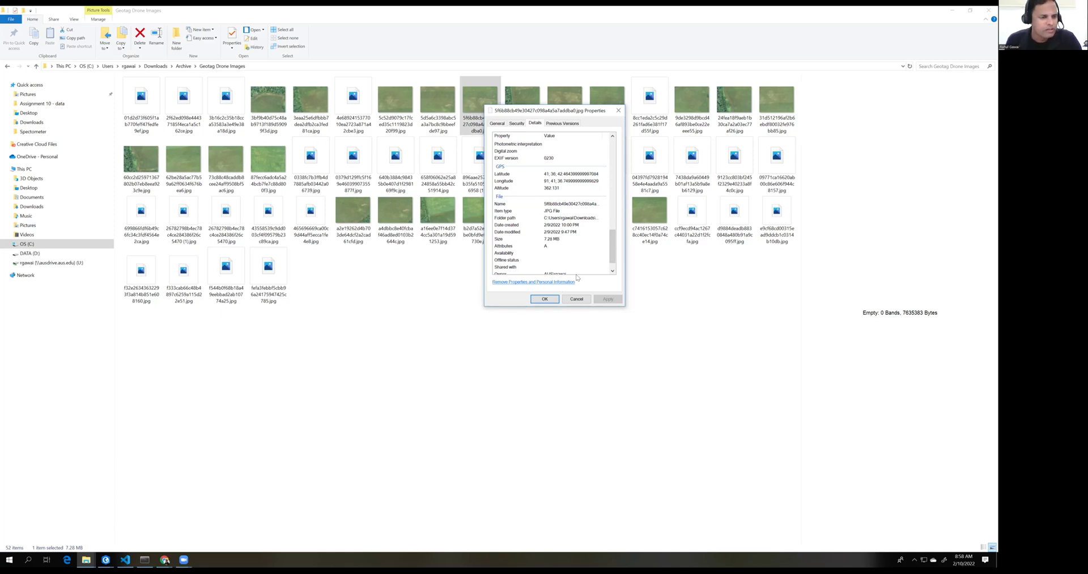
pyautogui.click(618, 110)
# Copy the path of the Archive folder and switch to the Drone Images Geotag map in ArcGIS Pro
pyautogui.click(183, 66)
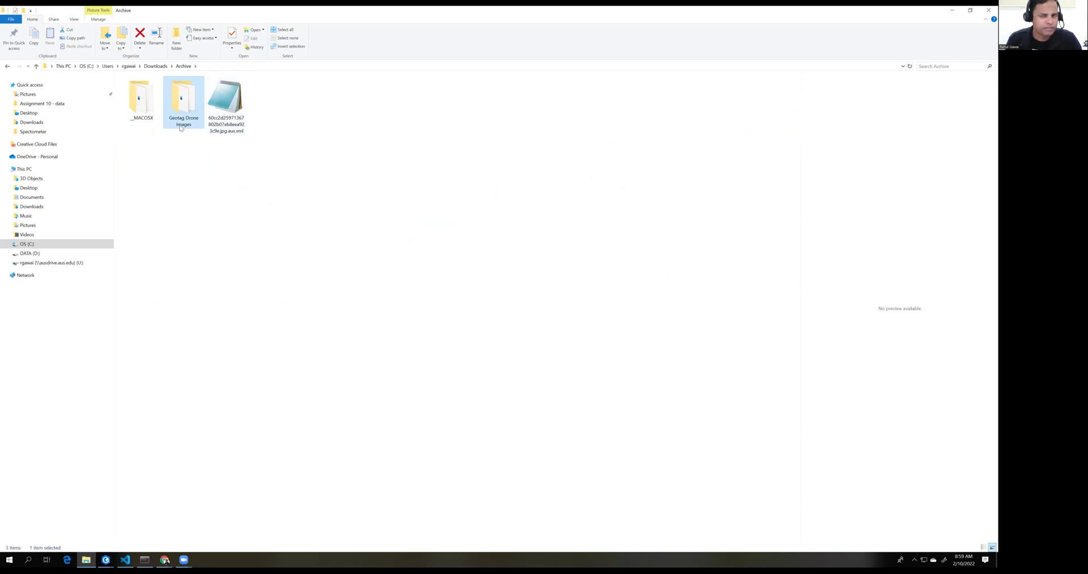
pyautogui.click(208, 67)
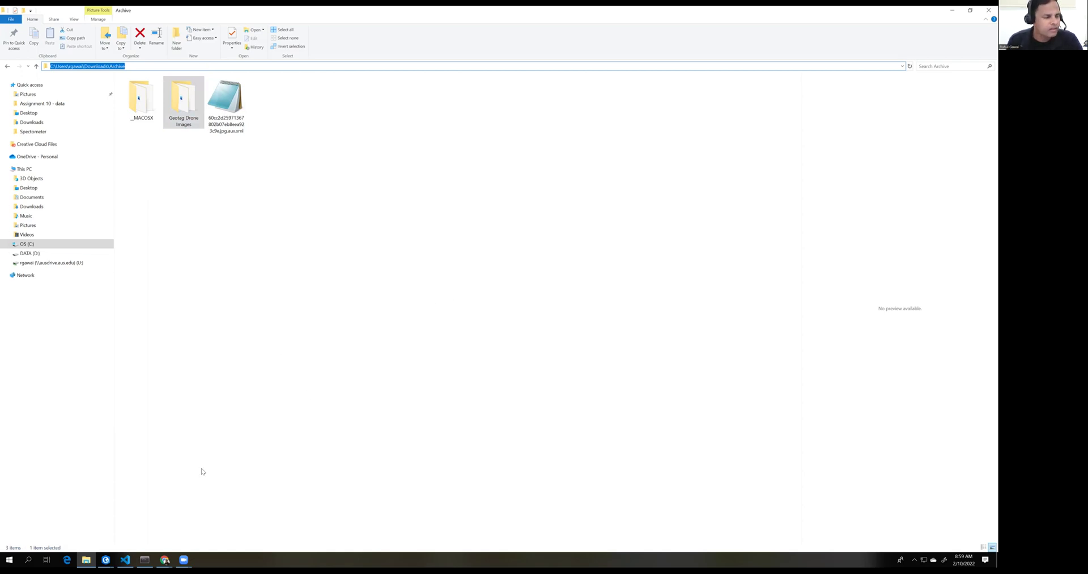
pyautogui.click(106, 560)
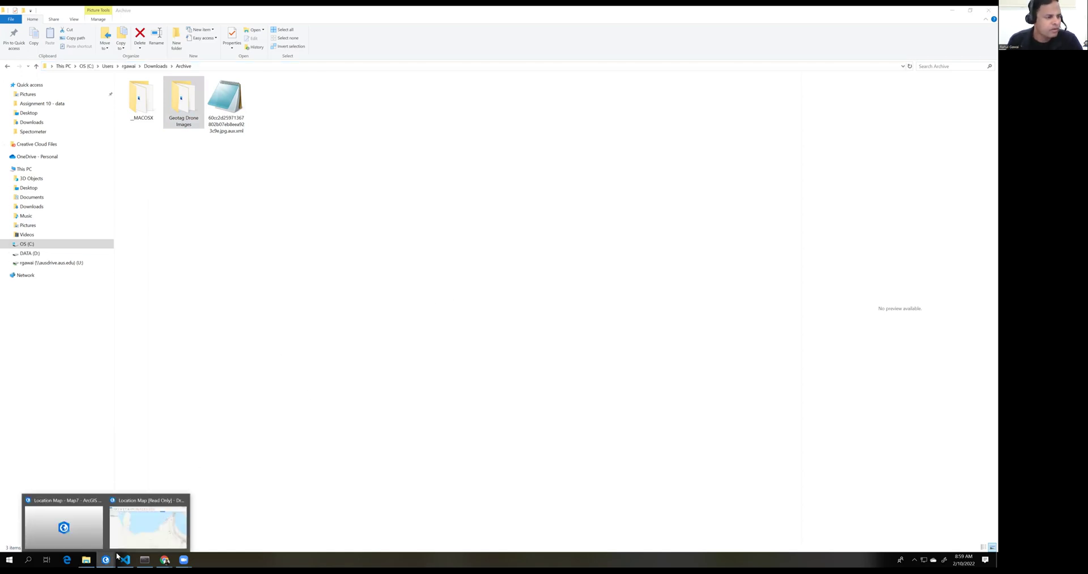
pyautogui.click(146, 530)
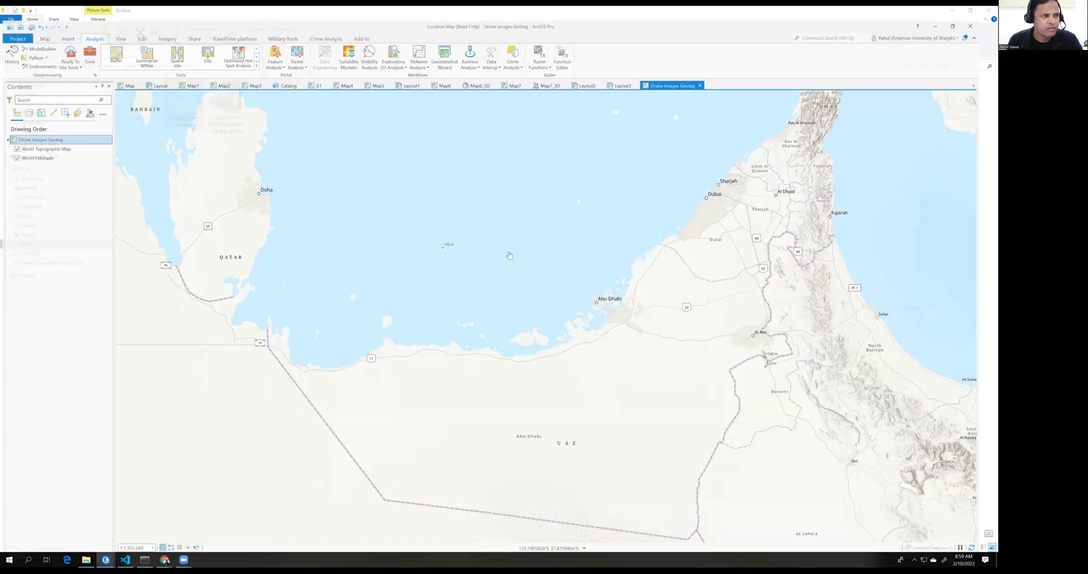
pyautogui.press('super+Up')
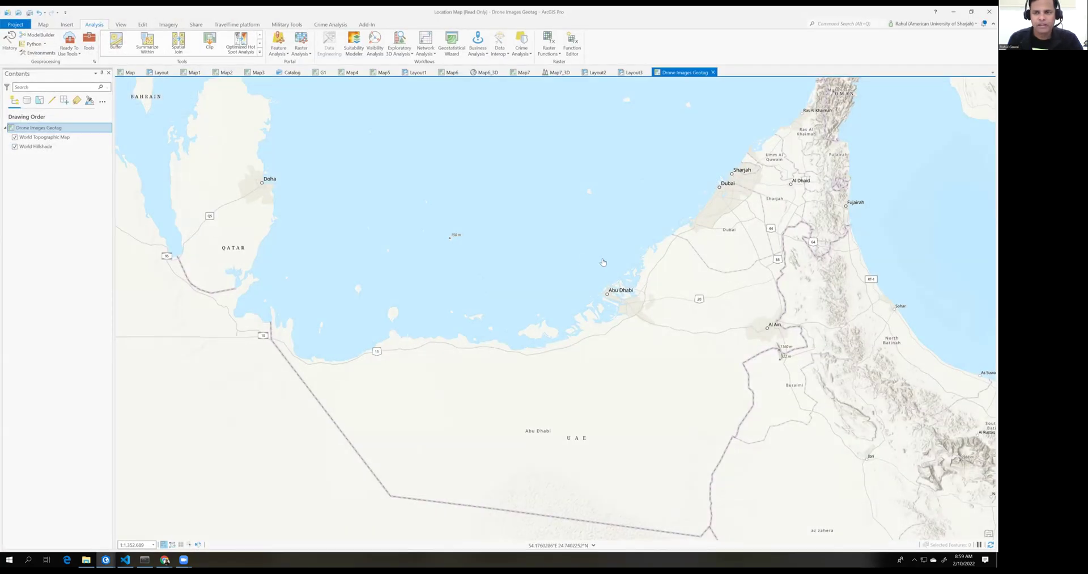
# Search the geoprocessing tools for "geot" and open the GeoTagged Photos To Points tool
pyautogui.moveTo(617, 271); pyautogui.dragTo(587, 251)
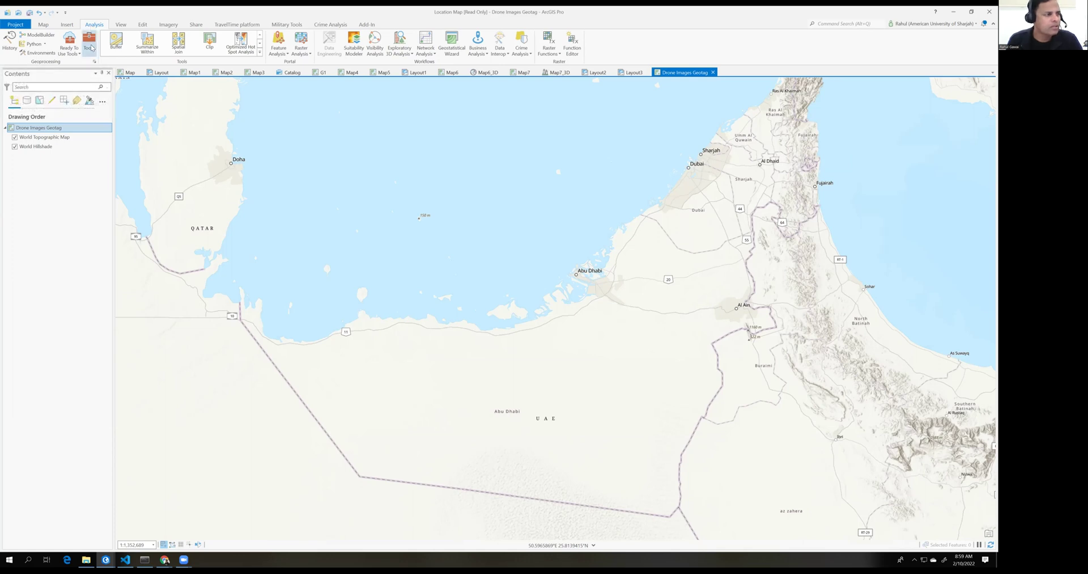
pyautogui.click(89, 44)
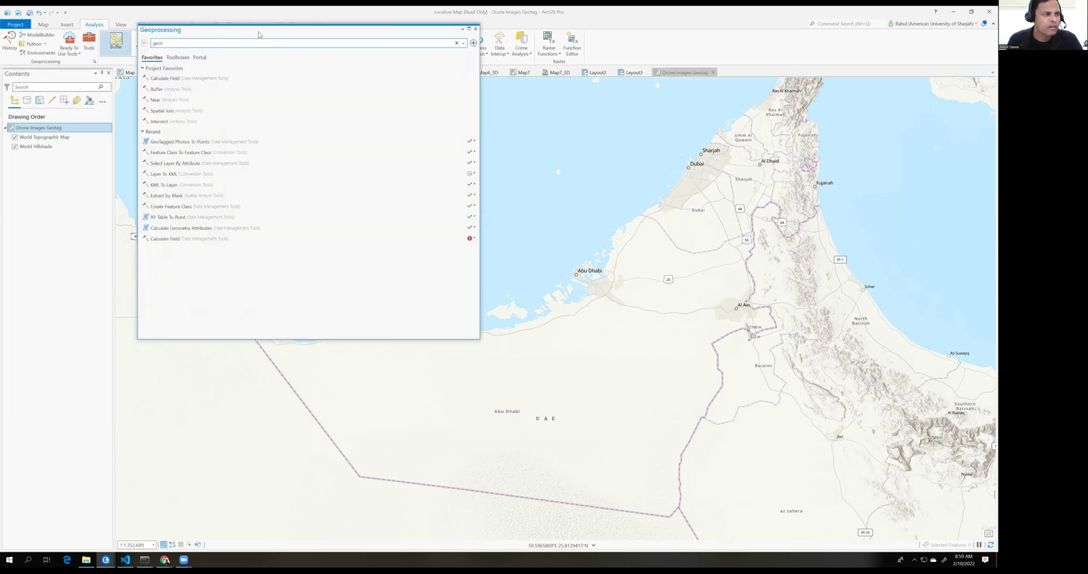
pyautogui.moveTo(264, 29); pyautogui.dragTo(615, 142)
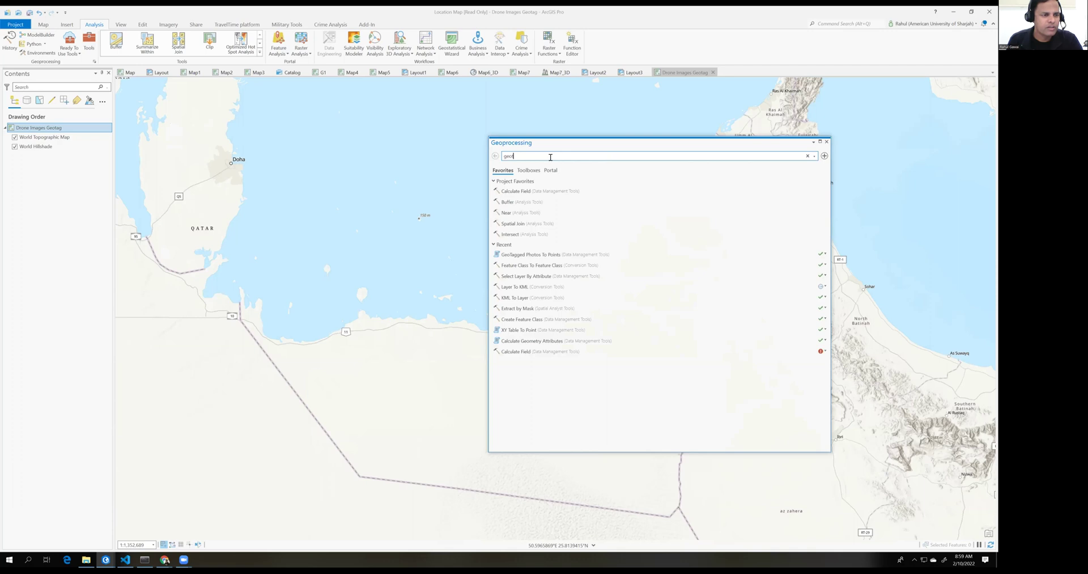
pyautogui.doubleClick(551, 156)
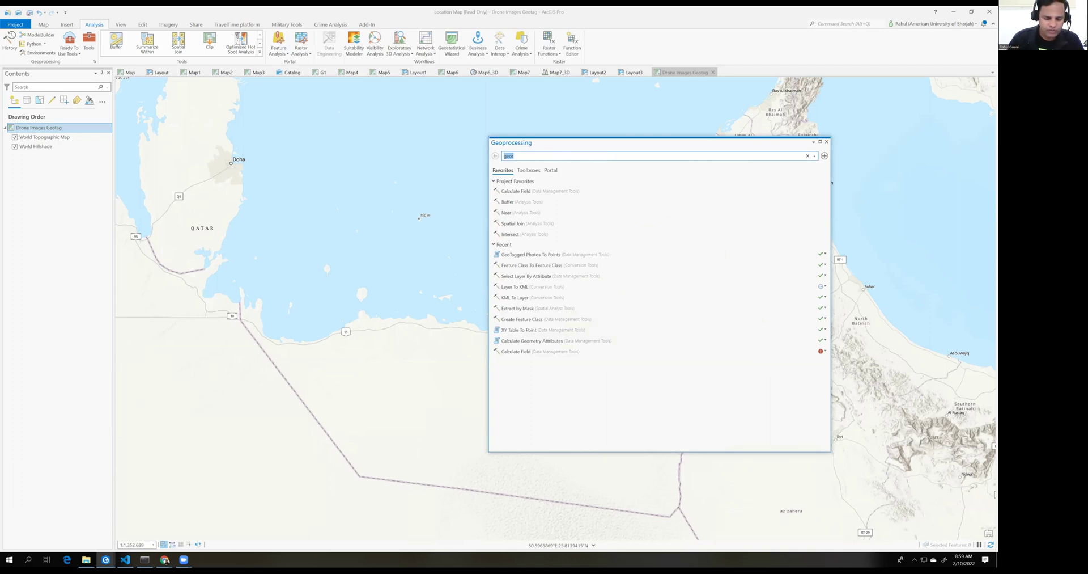
pyautogui.press('Return')
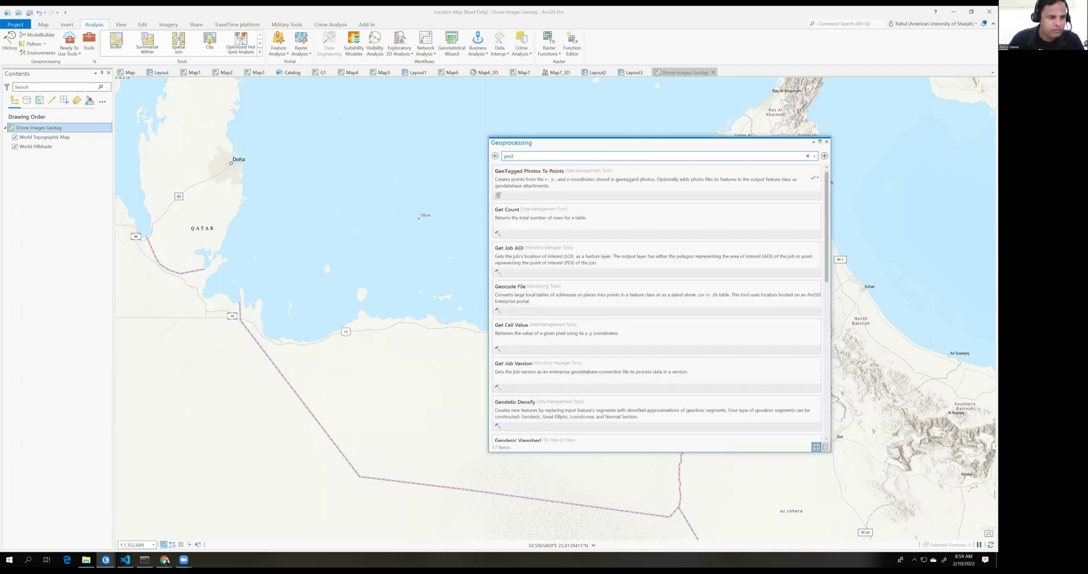
pyautogui.click(559, 179)
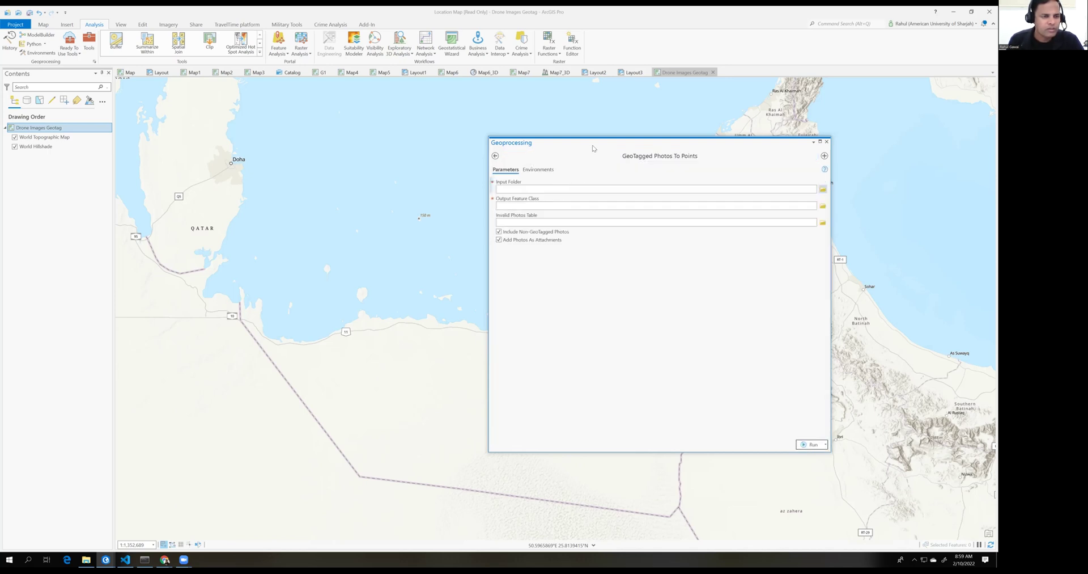
pyautogui.moveTo(593, 145); pyautogui.dragTo(687, 127)
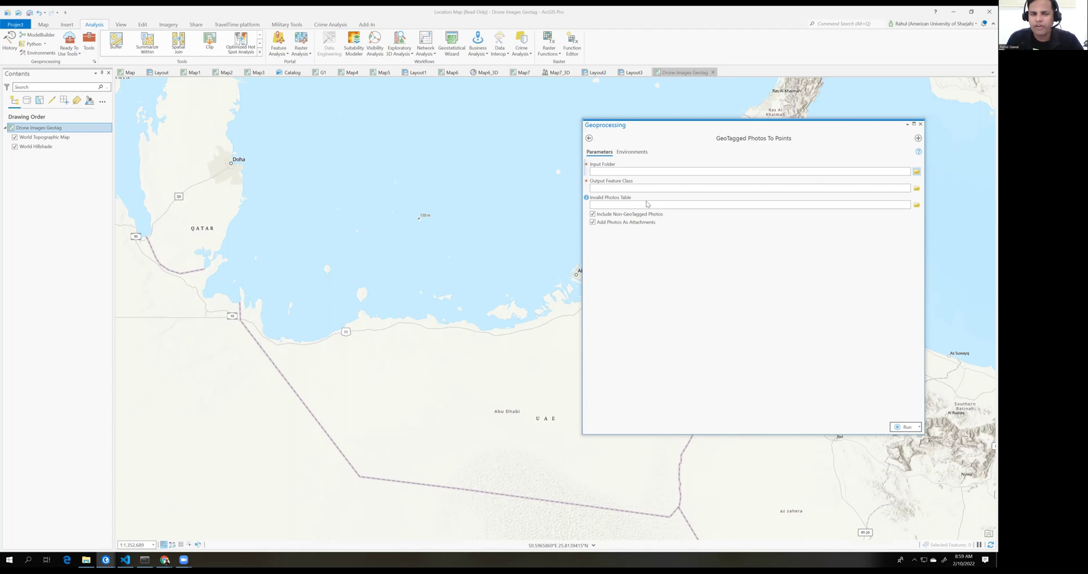
# Set the tool's input folder to Geotag Drone Images inside the Archive folder
pyautogui.click(916, 171)
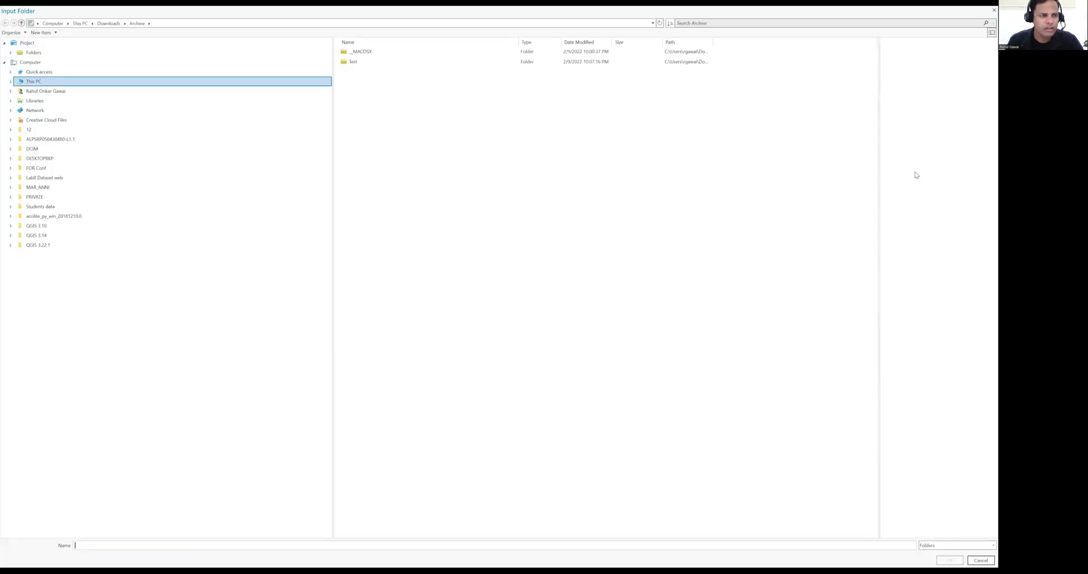
pyautogui.click(255, 546)
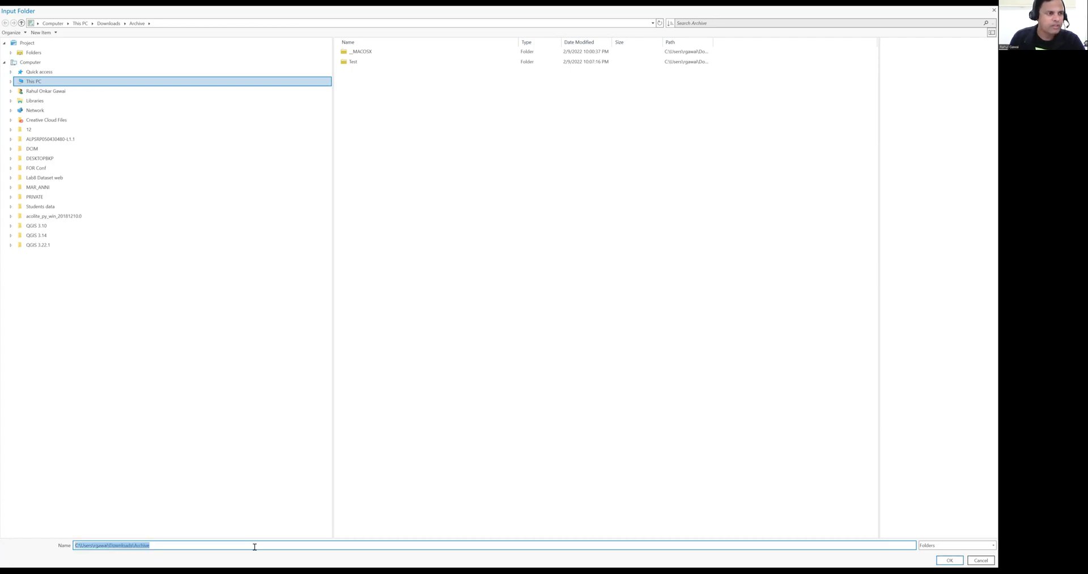
pyautogui.click(374, 67)
pyautogui.click(374, 66)
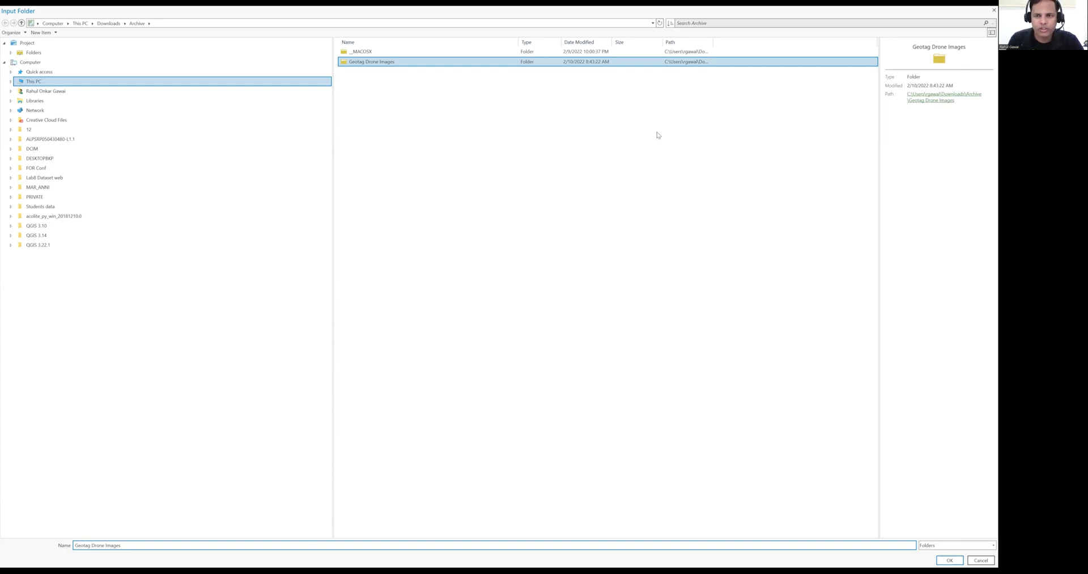
pyautogui.click(949, 558)
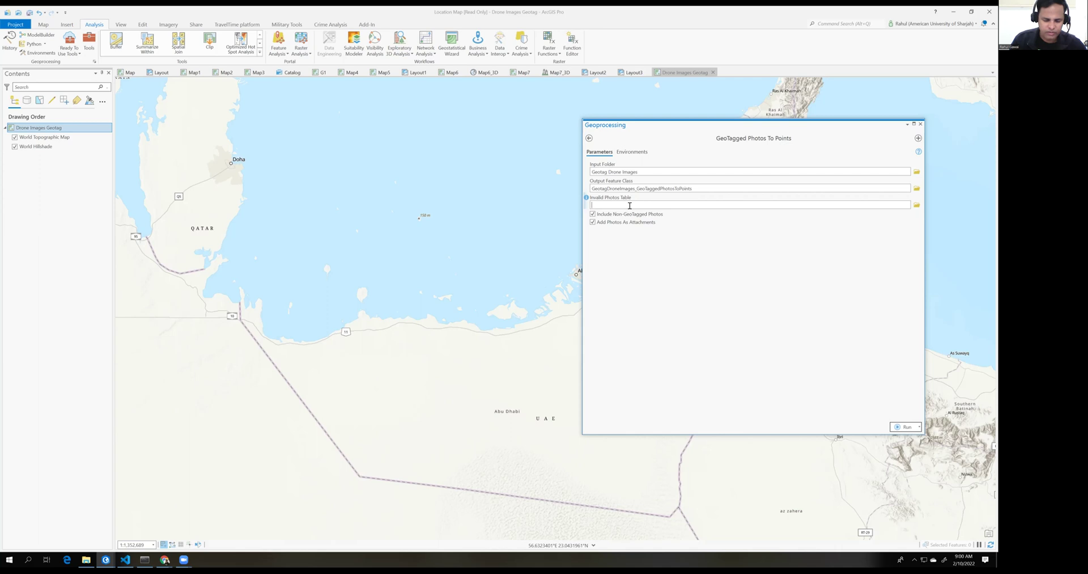
# Name the invalid photos table DT, run GeoTagged Photos To Points, and close the Geoprocessing window
pyautogui.write('T')
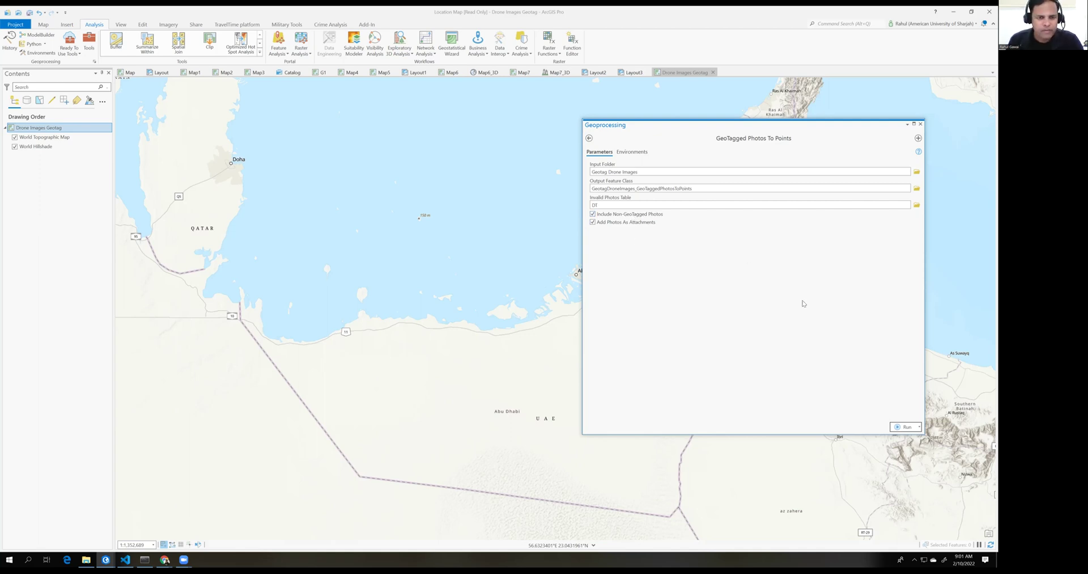
pyautogui.click(905, 428)
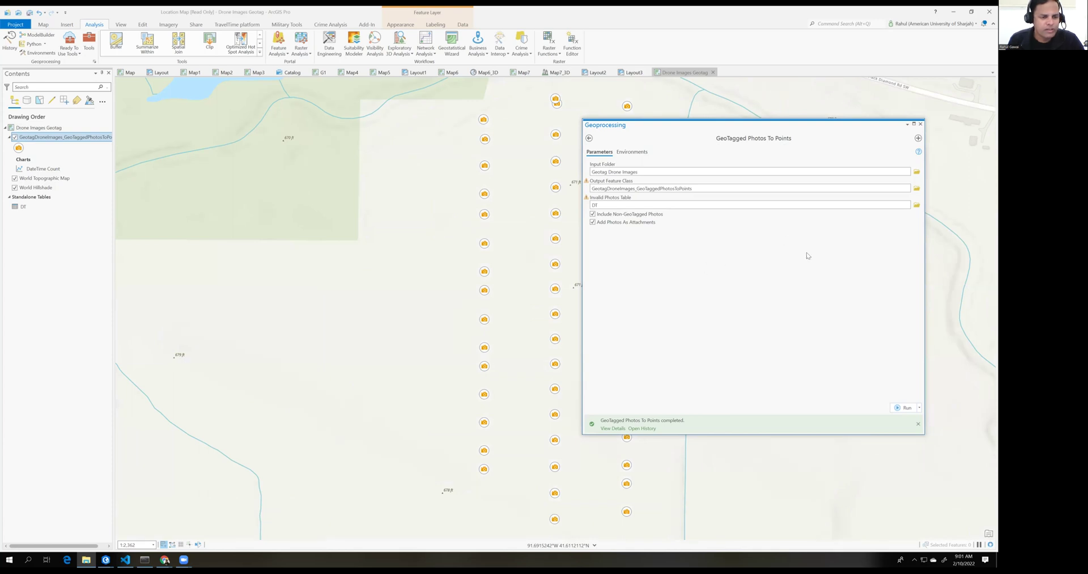
pyautogui.click(920, 124)
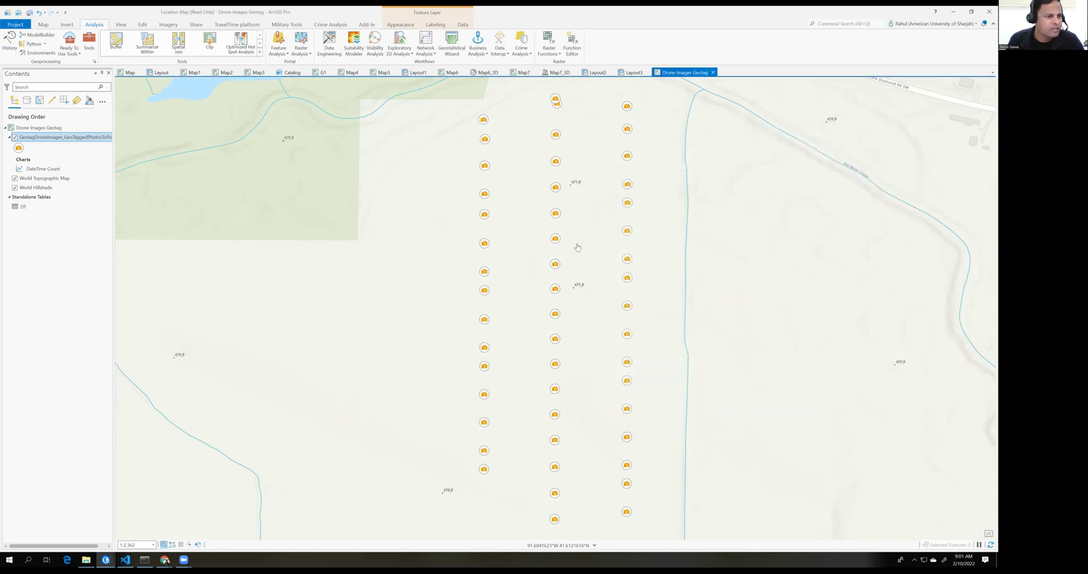
# Compare the layout of the photo points with the DroneDeploy map in Chrome, and return to ArcGIS Pro
pyautogui.scroll(-2, 540, 236)
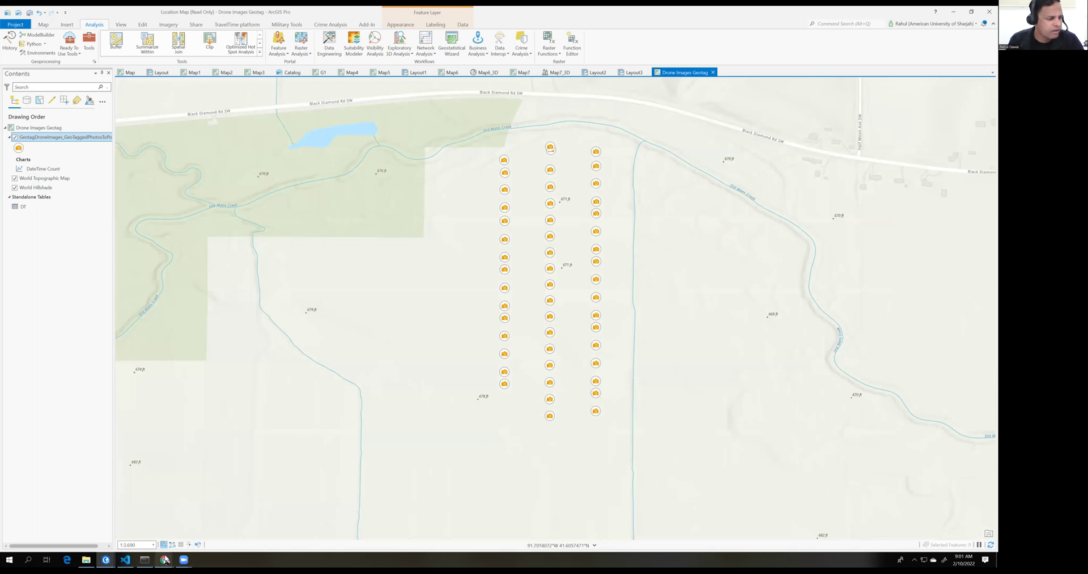
pyautogui.moveTo(164, 559)
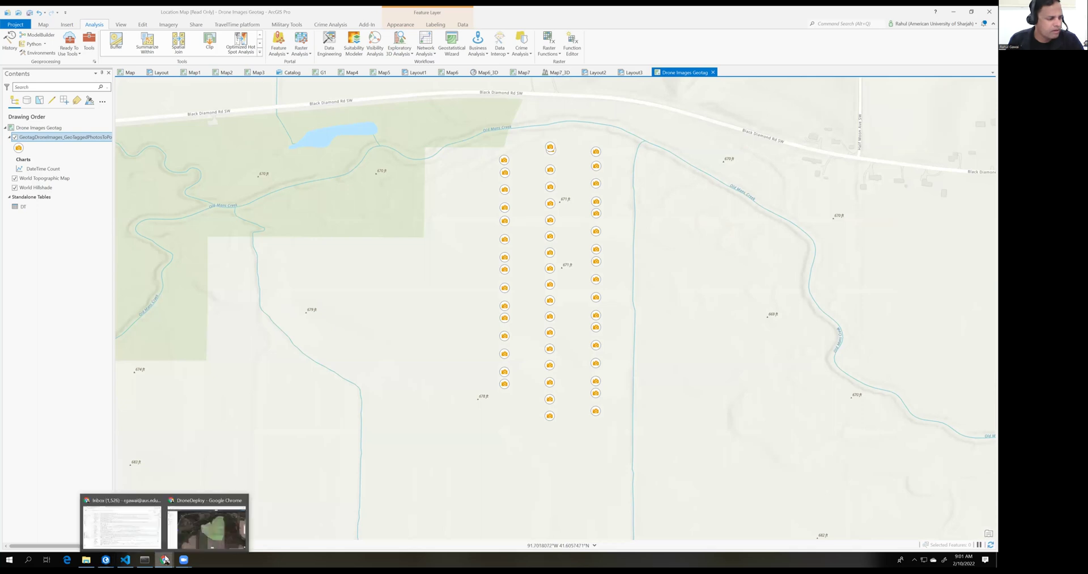
pyautogui.click(190, 544)
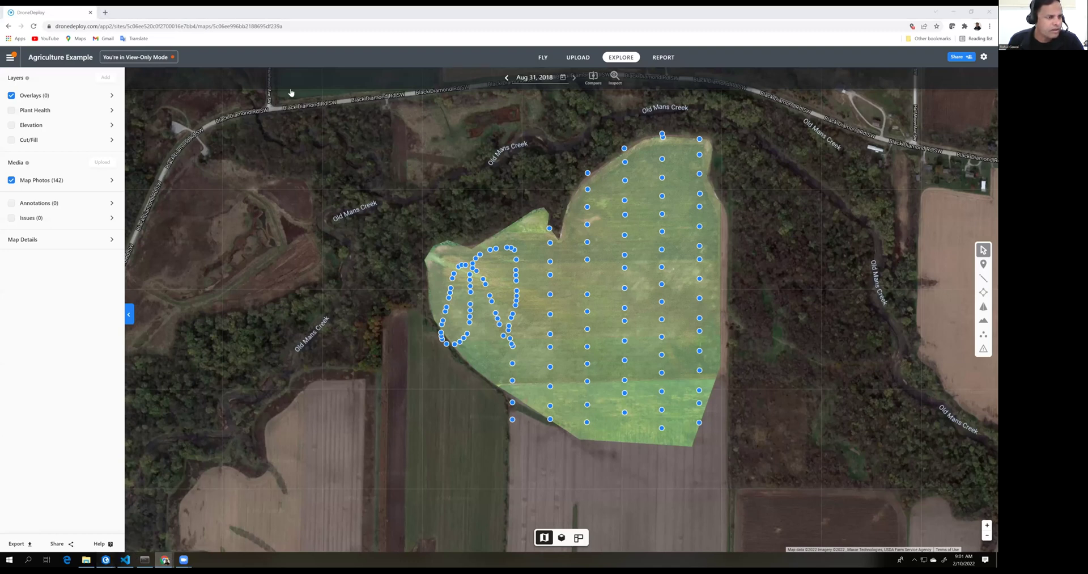
pyautogui.hotkey('alt', 'Tab')
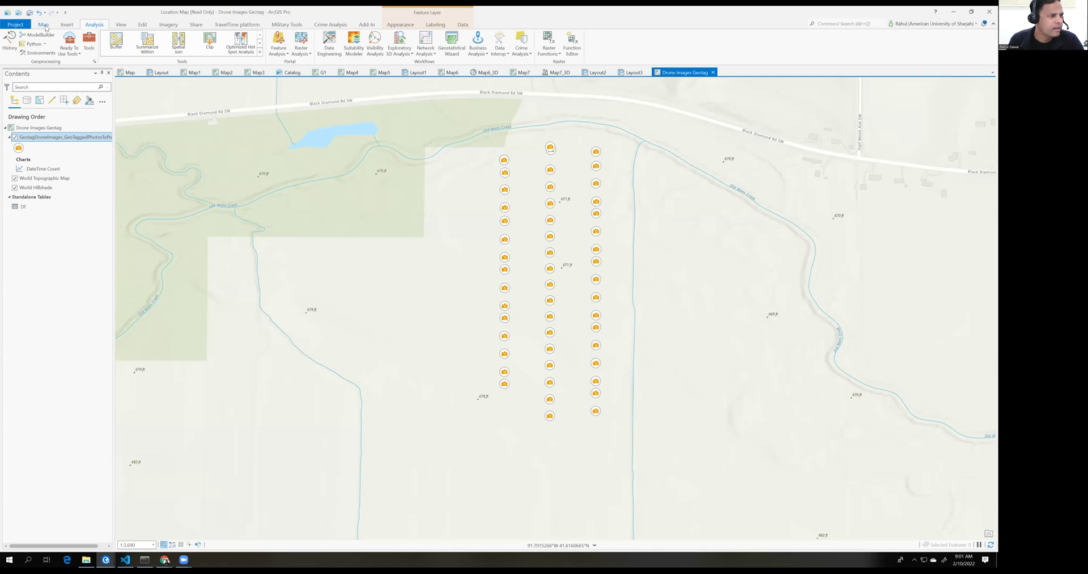
# Change the map's basemap to Imagery Hybrid
pyautogui.click(43, 25)
pyautogui.click(183, 54)
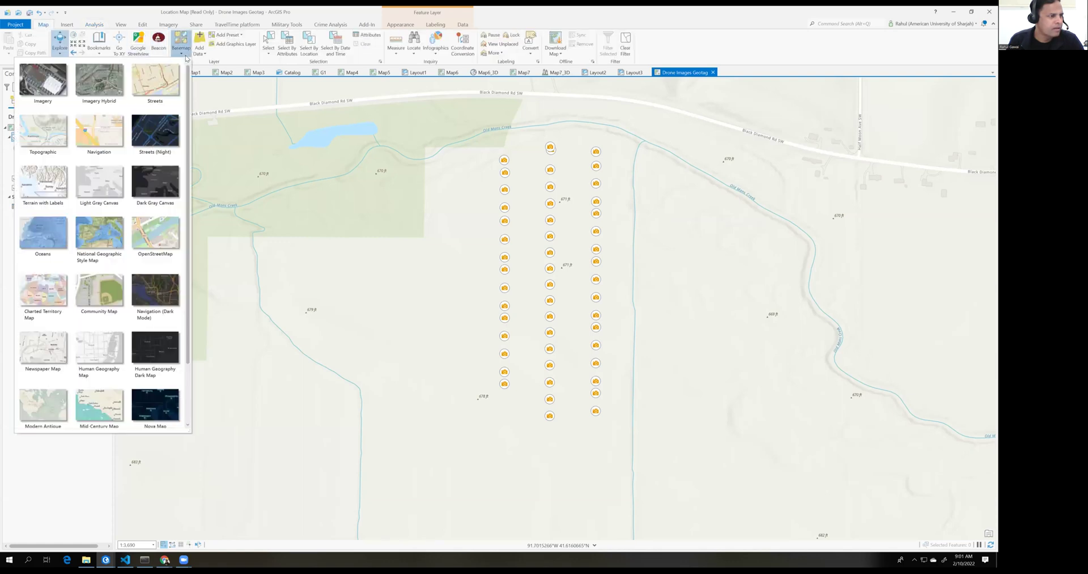
pyautogui.click(93, 82)
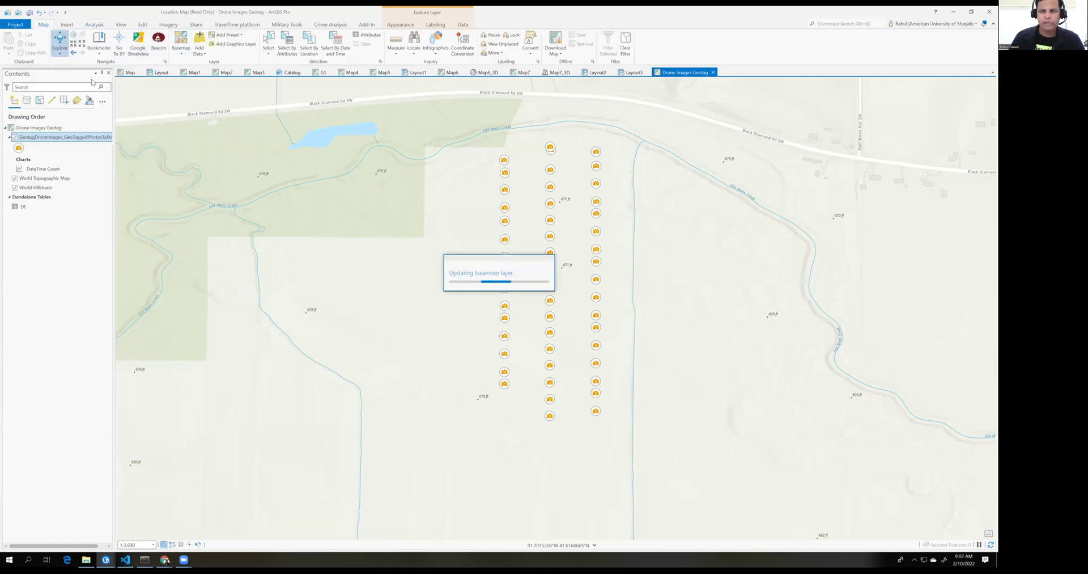
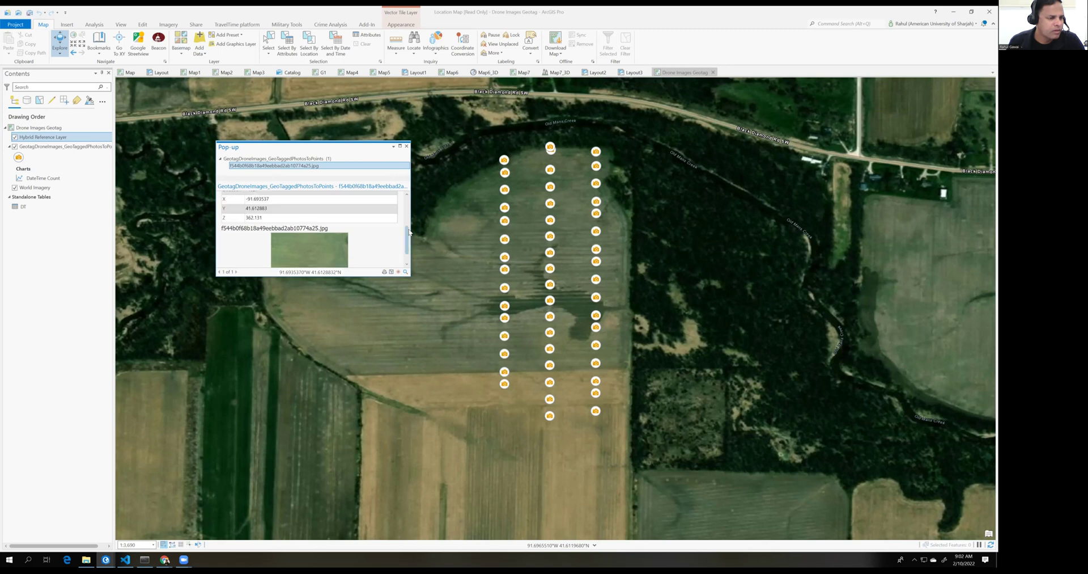
# Enlarge and reposition the photo point's pop-up to examine its coordinates, file path and attached image together
pyautogui.scroll(-3, 407, 231)
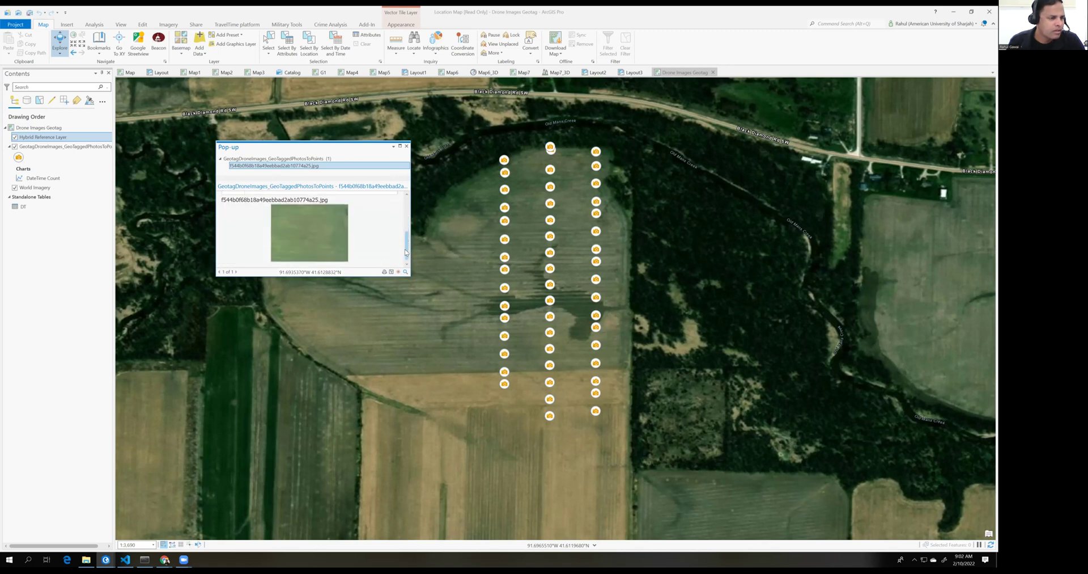
pyautogui.moveTo(362, 276); pyautogui.dragTo(363, 415)
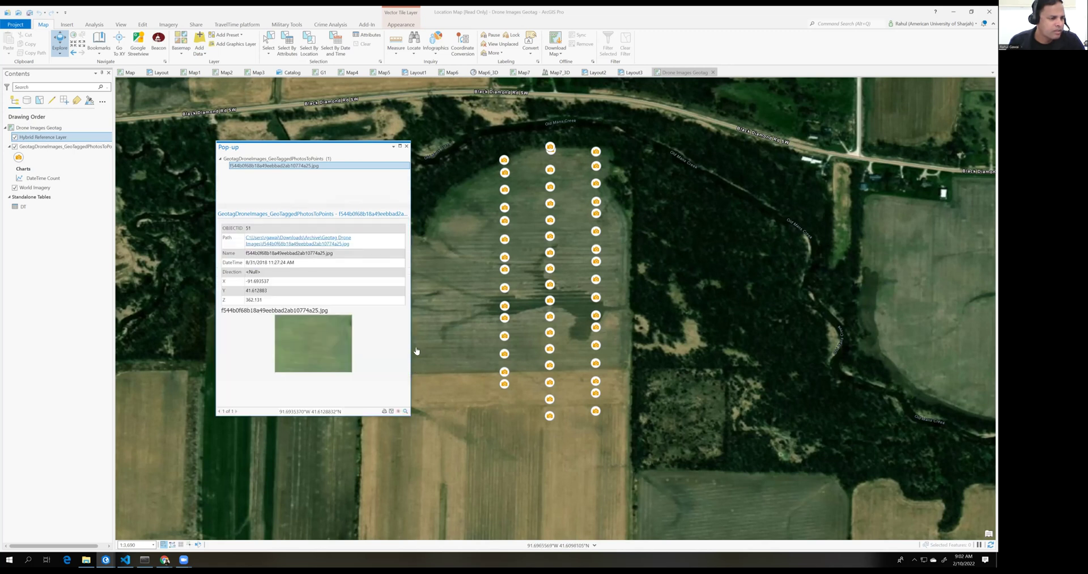
pyautogui.moveTo(413, 342); pyautogui.dragTo(522, 317)
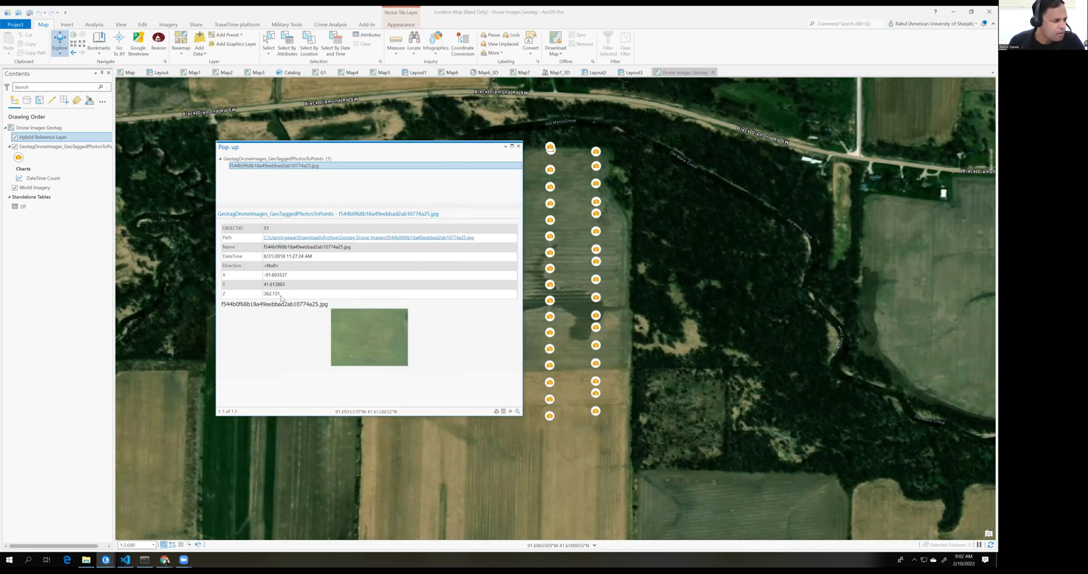
pyautogui.moveTo(438, 152); pyautogui.dragTo(367, 146)
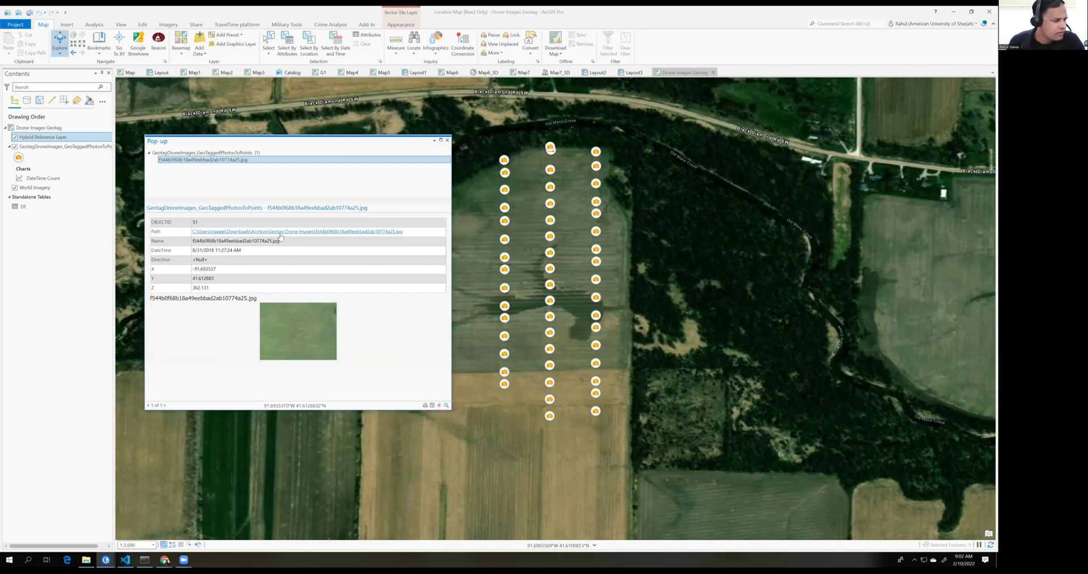
# View the point's attached drone photo at a larger size in the Photos app, and close the pop-up
pyautogui.click(311, 332)
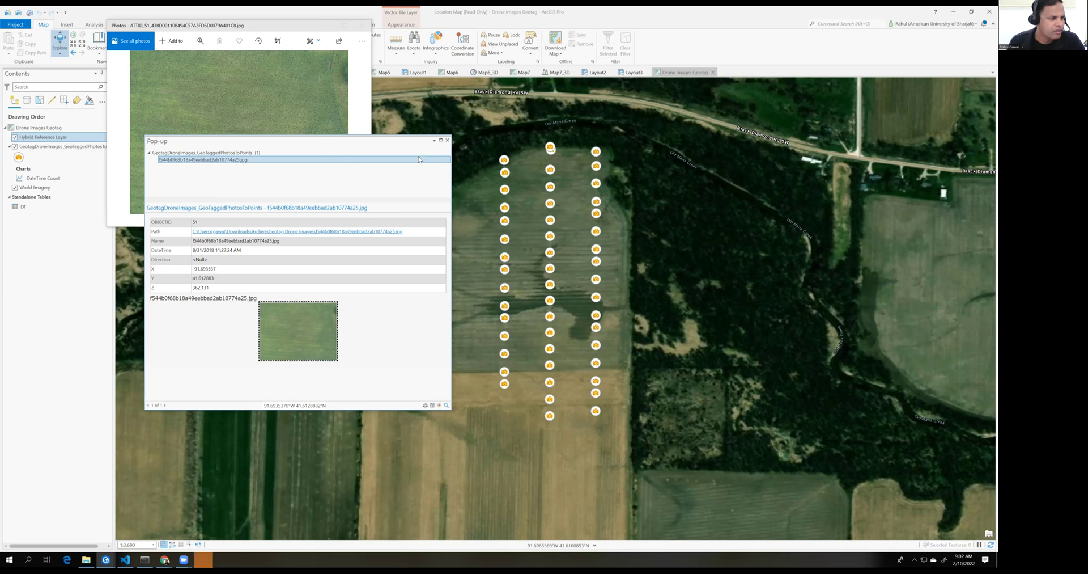
pyautogui.moveTo(418, 160); pyautogui.dragTo(720, 165)
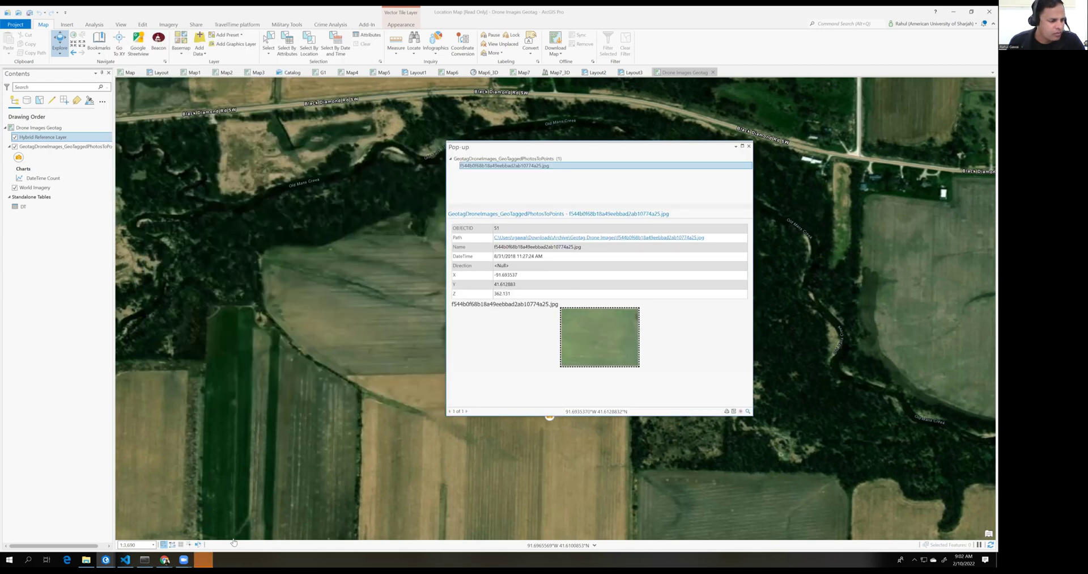
pyautogui.click(204, 559)
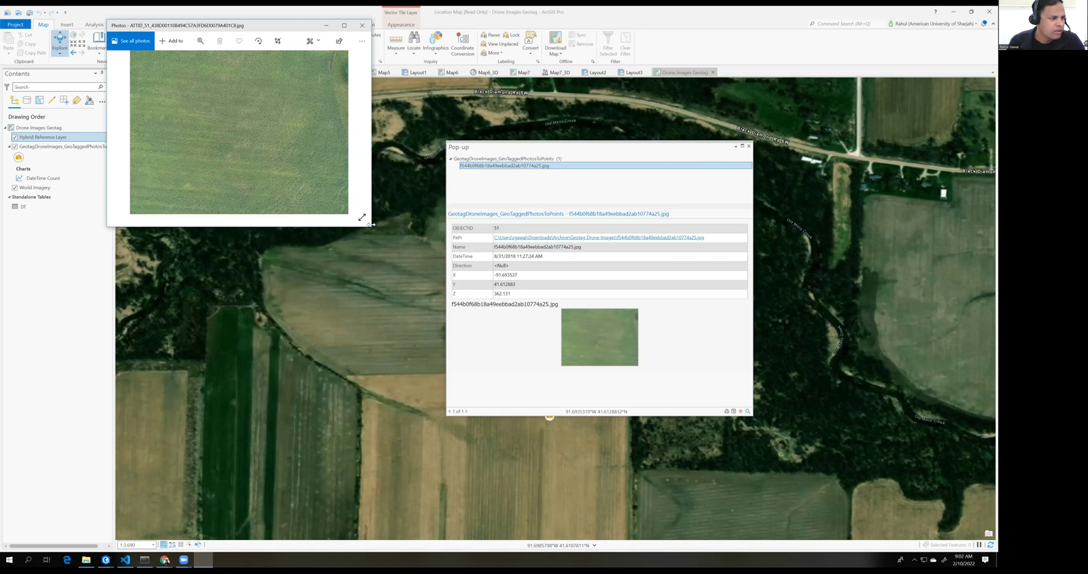
pyautogui.moveTo(373, 227); pyautogui.dragTo(444, 226)
pyautogui.click(433, 26)
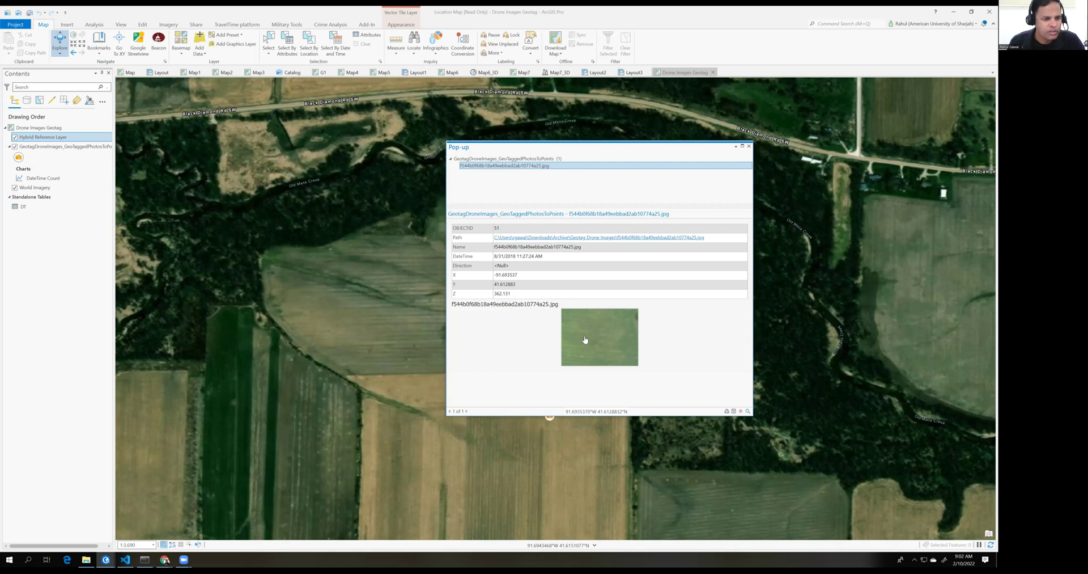
pyautogui.click(748, 146)
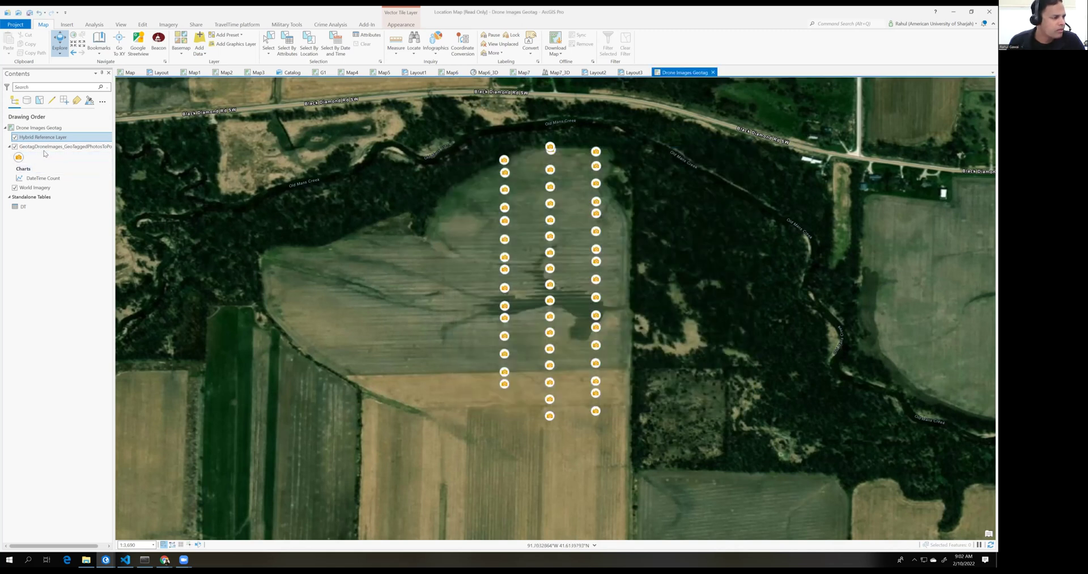
# Review the attribute table of the GeoTagged Photos To Points layer and close it
pyautogui.rightClick(49, 149)
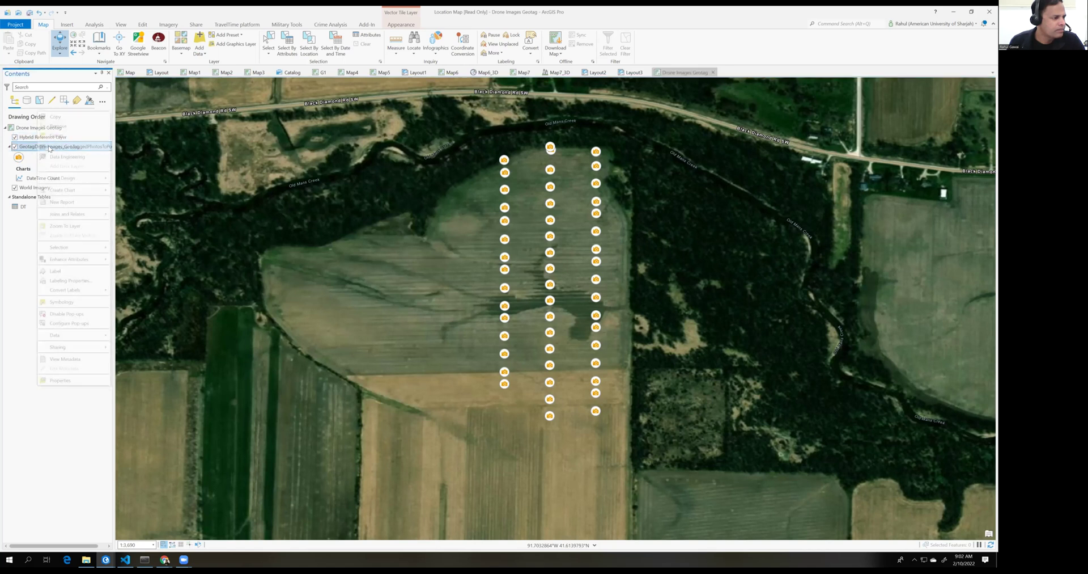
pyautogui.press('Return')
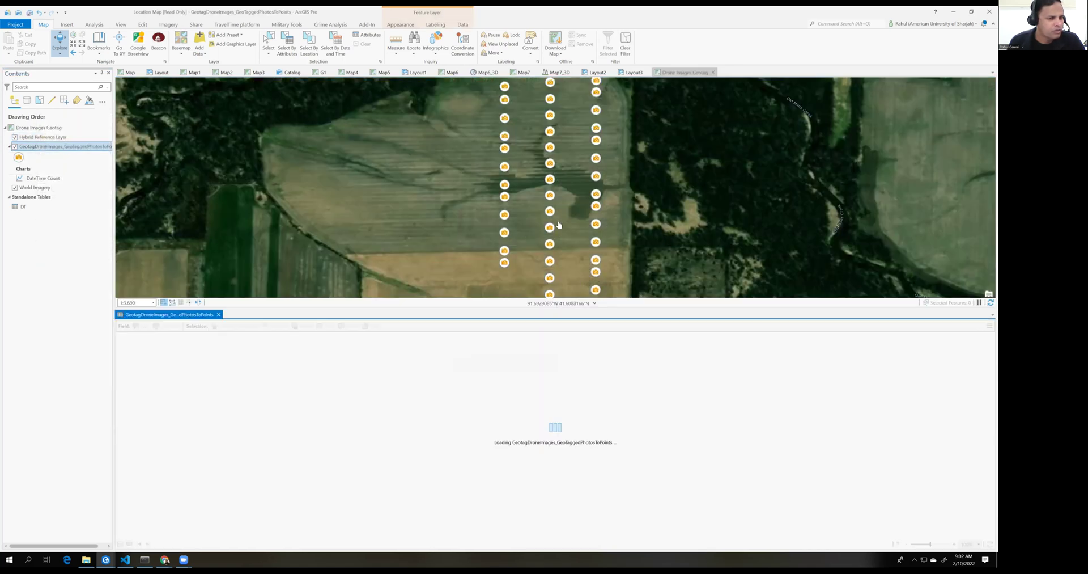
pyautogui.click(415, 359)
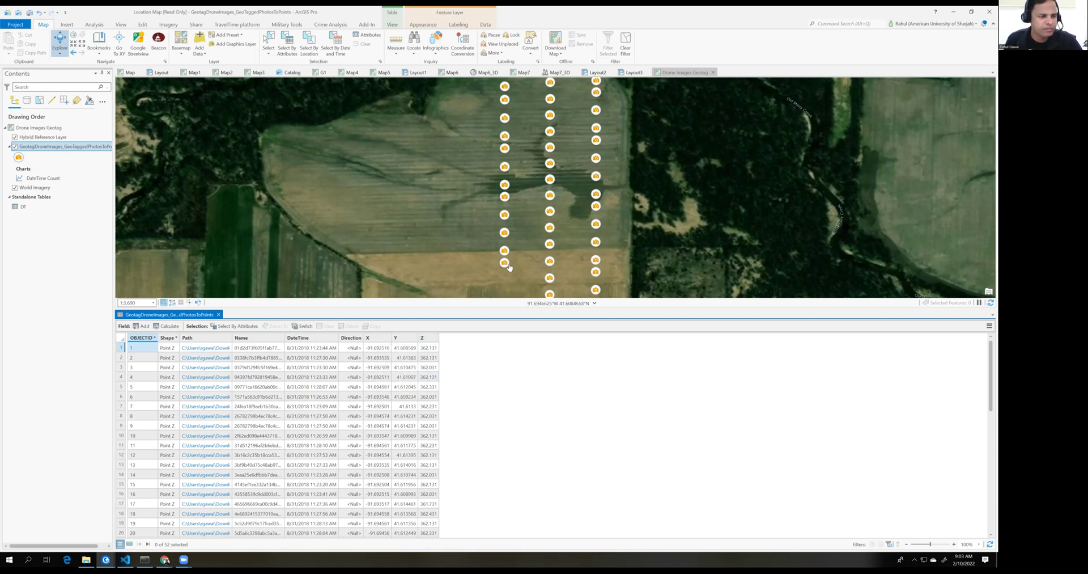
pyautogui.click(218, 315)
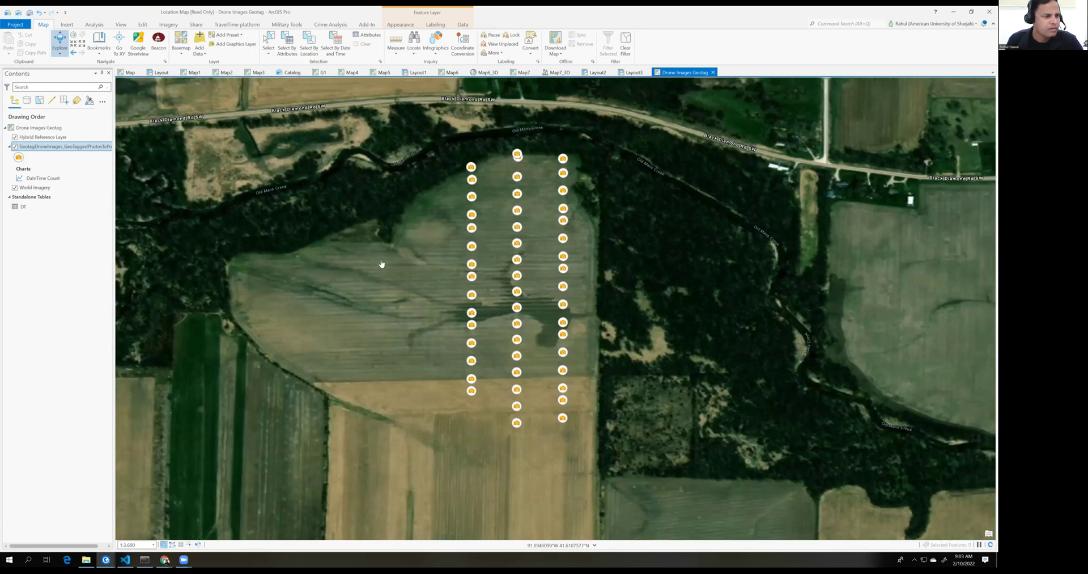
# Inspect the attributes and attached photo of a point in the western flight line, and close its pop-up
pyautogui.click(471, 277)
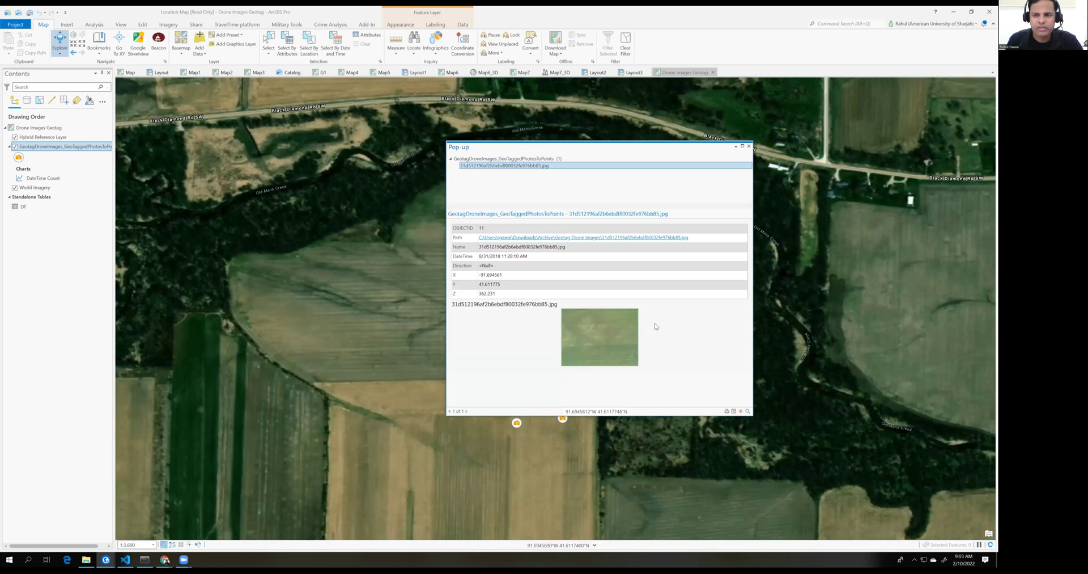
pyautogui.click(749, 146)
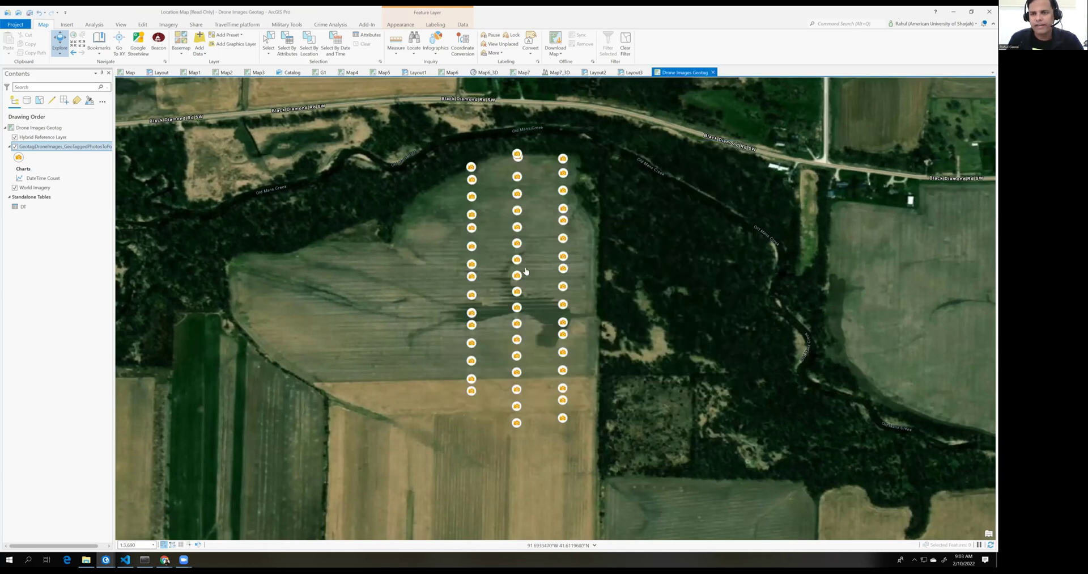
pyautogui.moveTo(534, 279); pyautogui.dragTo(638, 304)
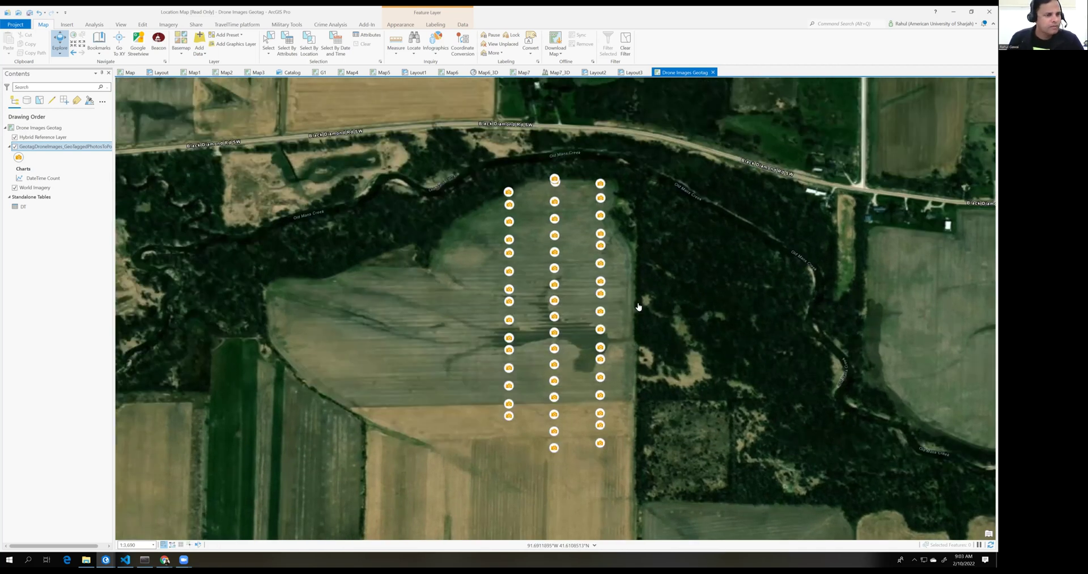